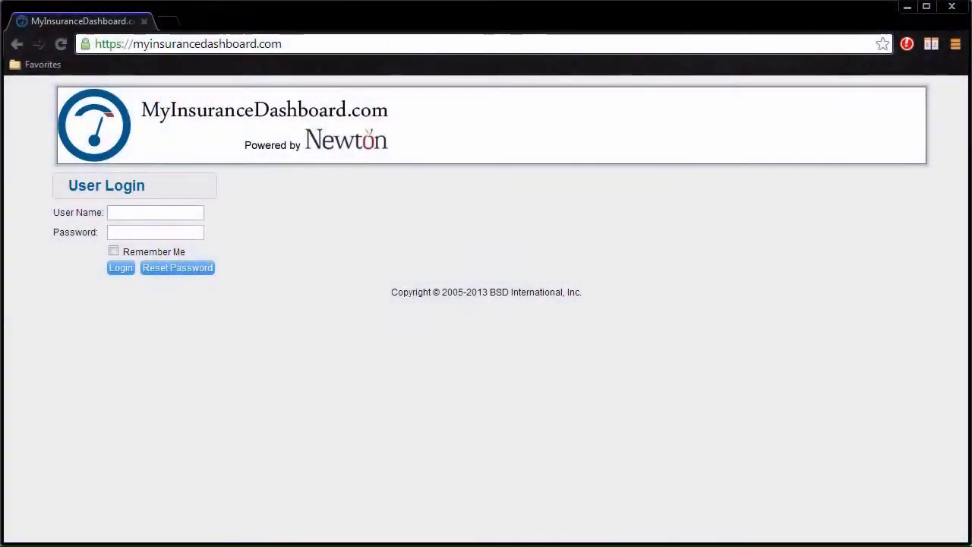
Step: Sign in with the suggested agent user name and password, then bookmark the Clients page
left_click(155, 213)
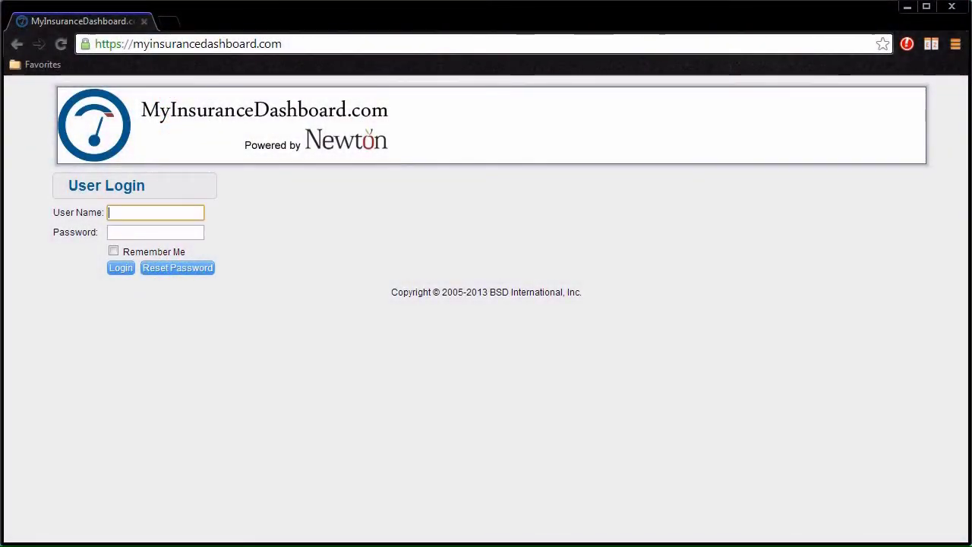
type("pd")
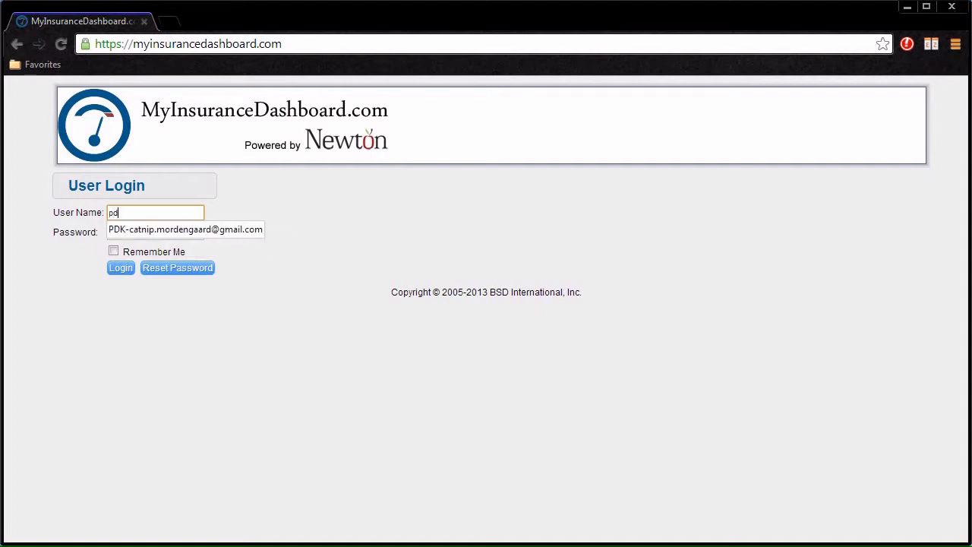
key("Down")
key("Tab")
type("*****")
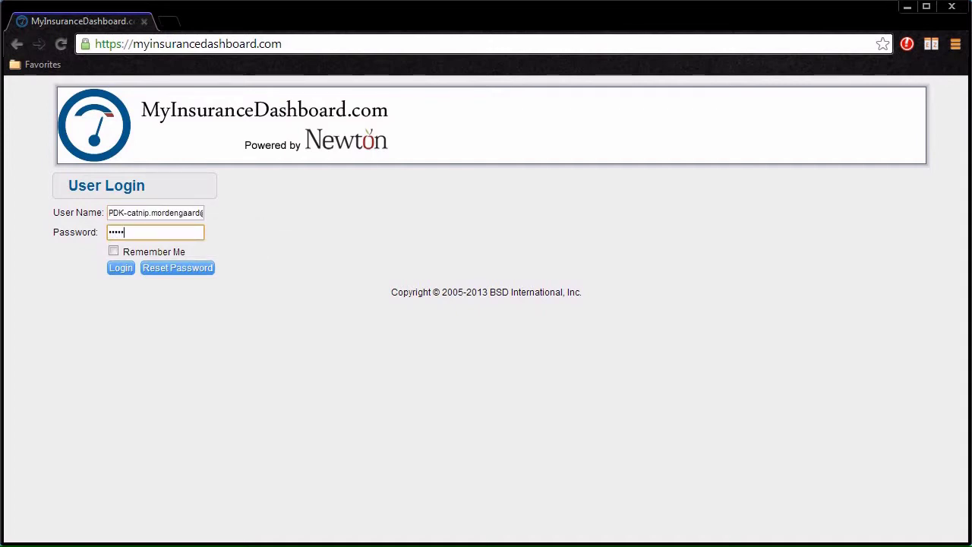
type("*****")
key("Return")
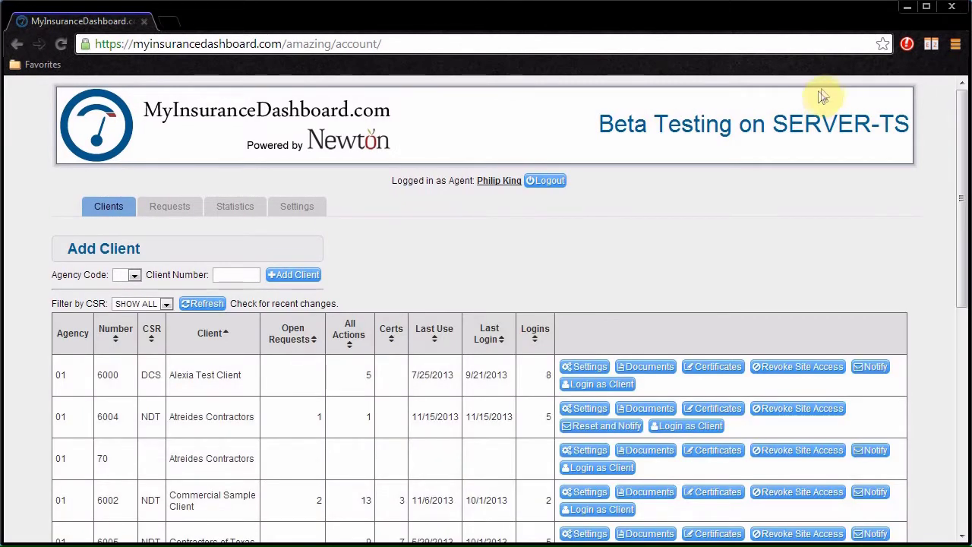
left_click(885, 44)
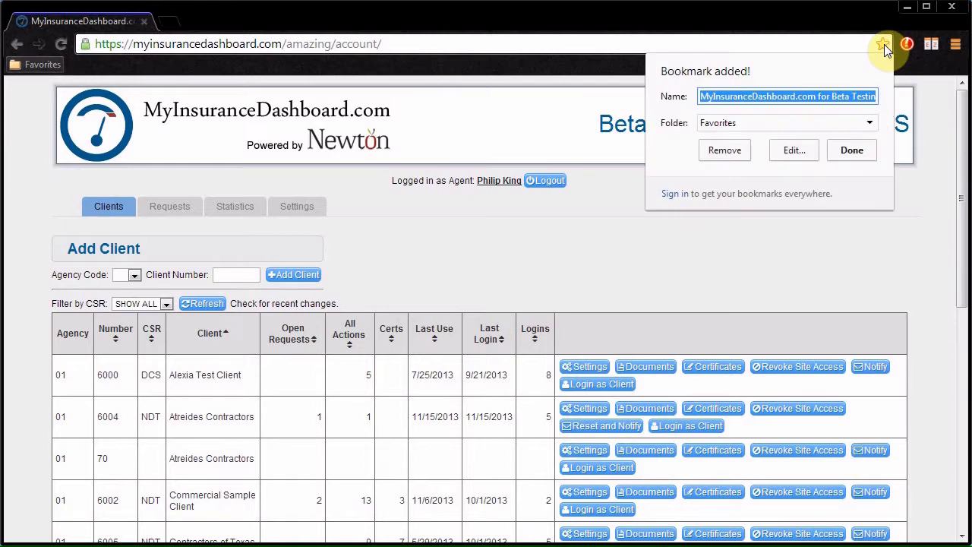
left_click(851, 149)
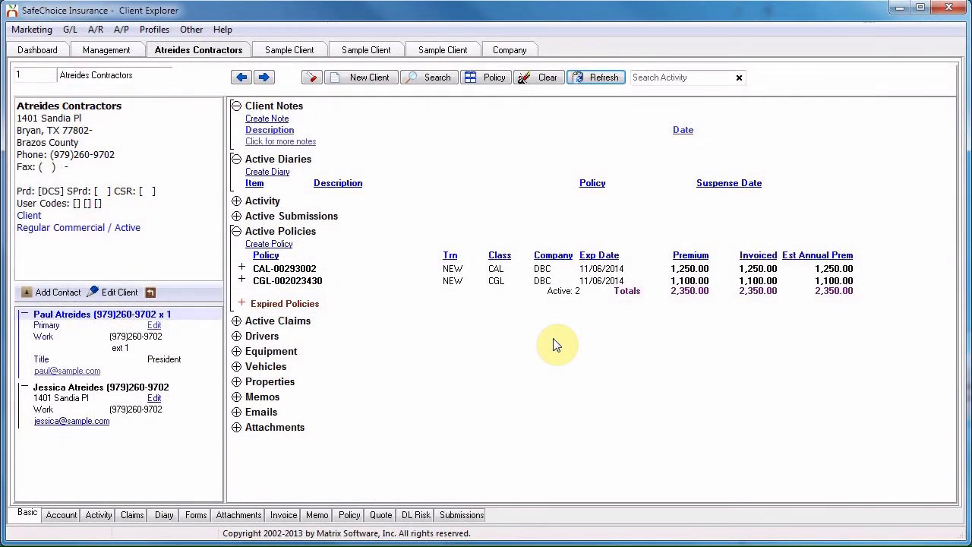
Step: Enroll Atreides Contractors' second contact in MyInsuranceDashboard.com and acknowledge the confirmation
left_click(153, 398)
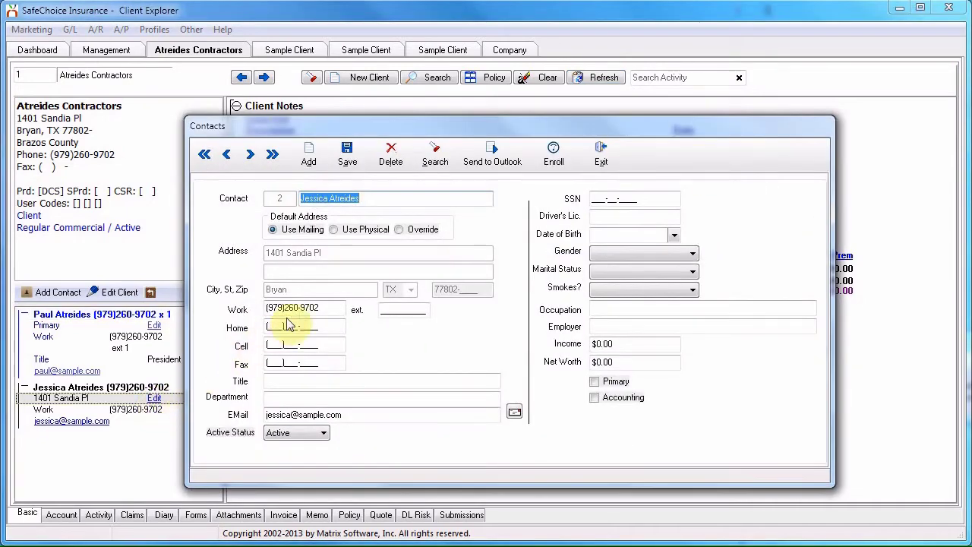
left_click(554, 156)
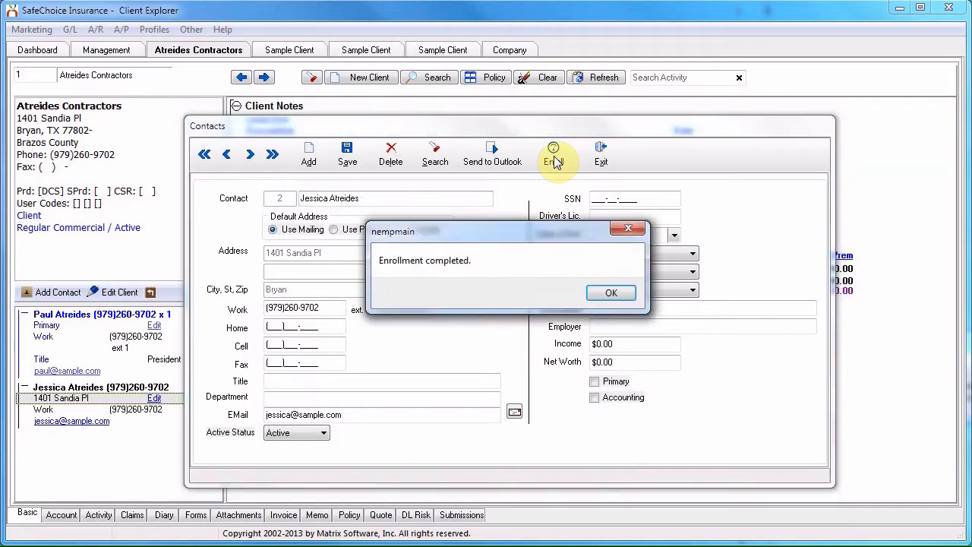
left_click(612, 292)
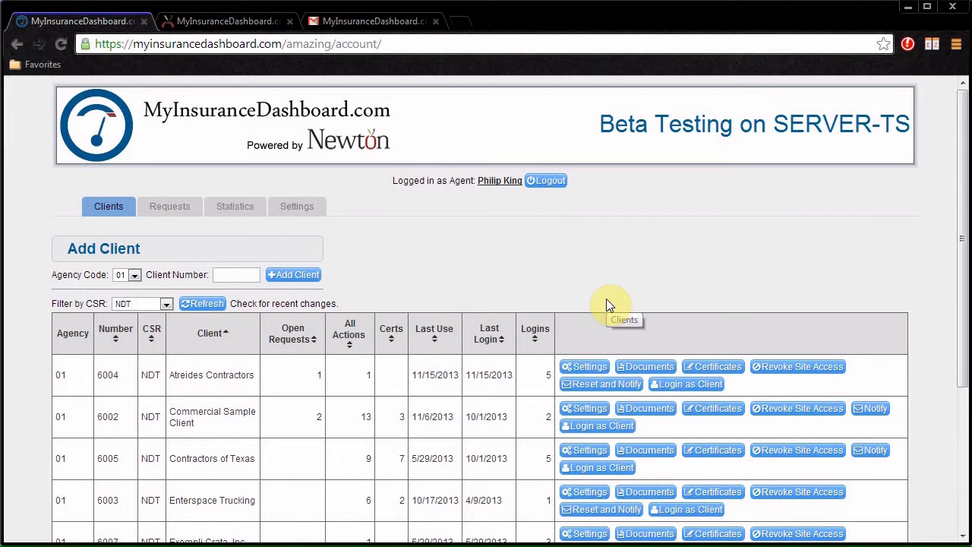
Step: Add client number 6008 under agency code 01 to the agent's client list
left_click(247, 275)
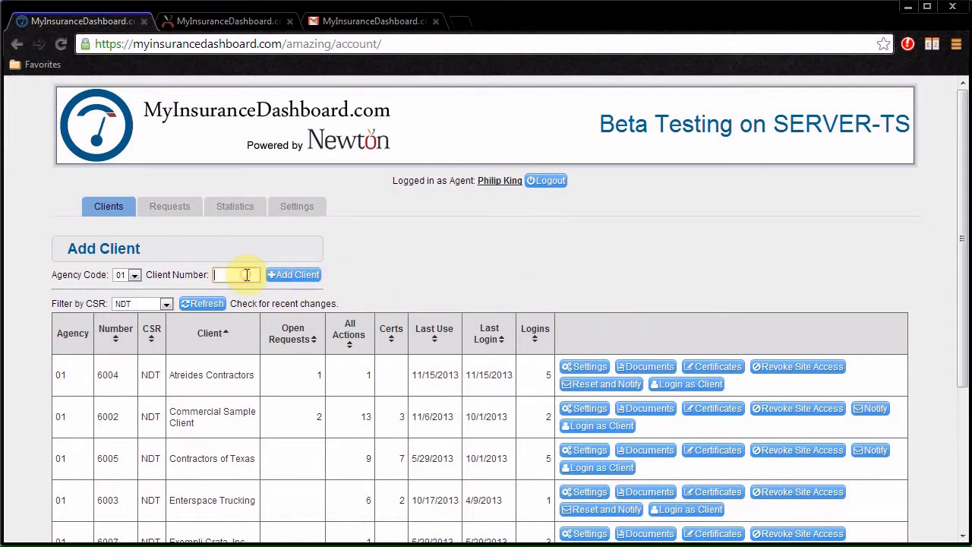
type("6008")
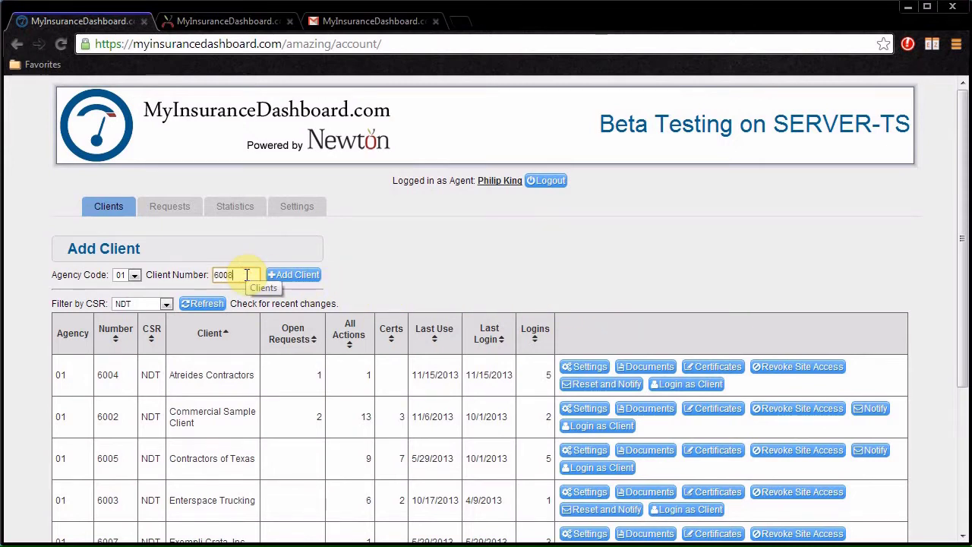
left_click(274, 276)
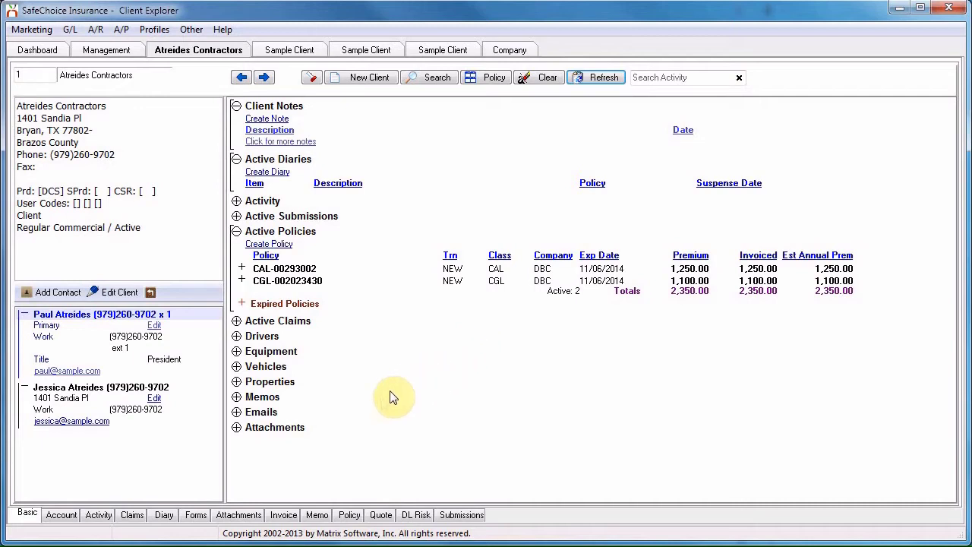
Step: Publish the Master Certificate to MyInsuranceDashboard.com, enrolling the primary contact's e-mail
left_click(199, 515)
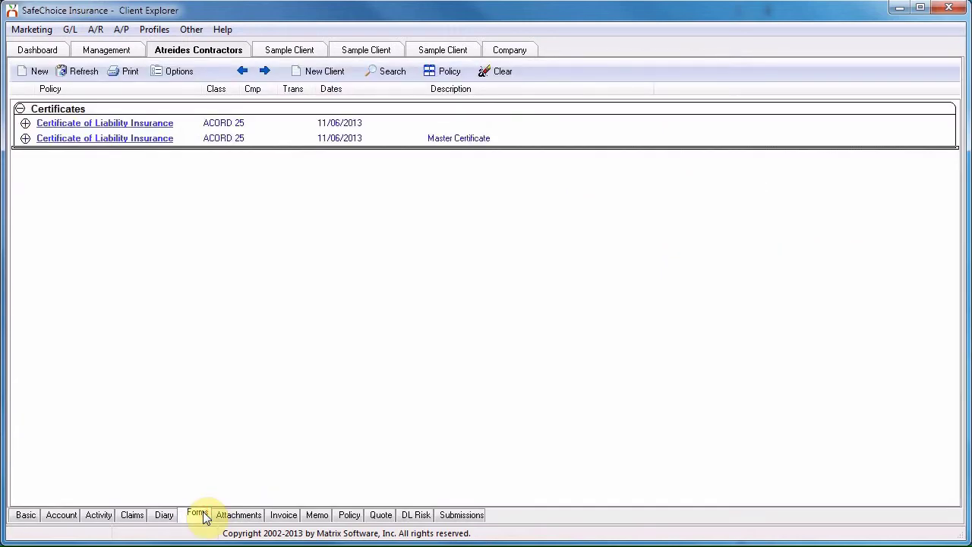
left_click(145, 138)
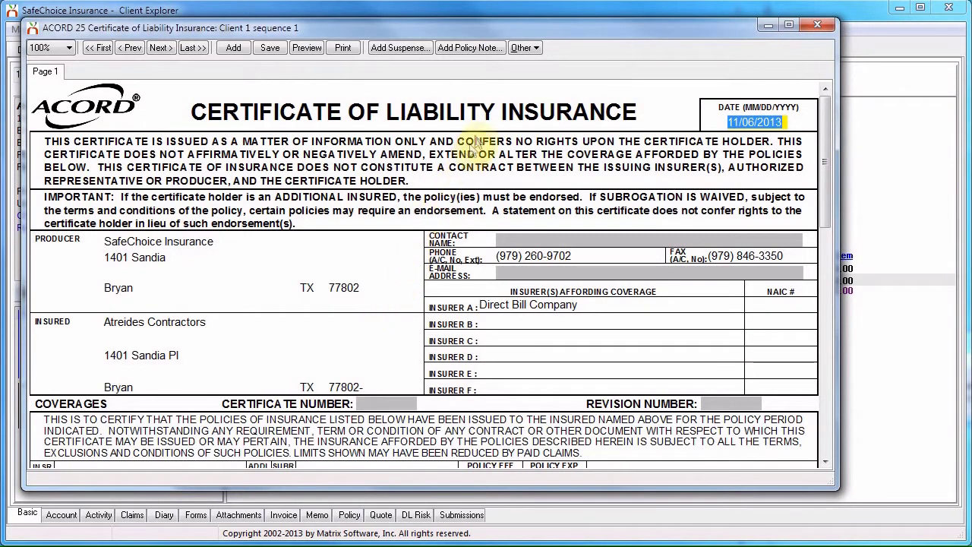
left_click(524, 47)
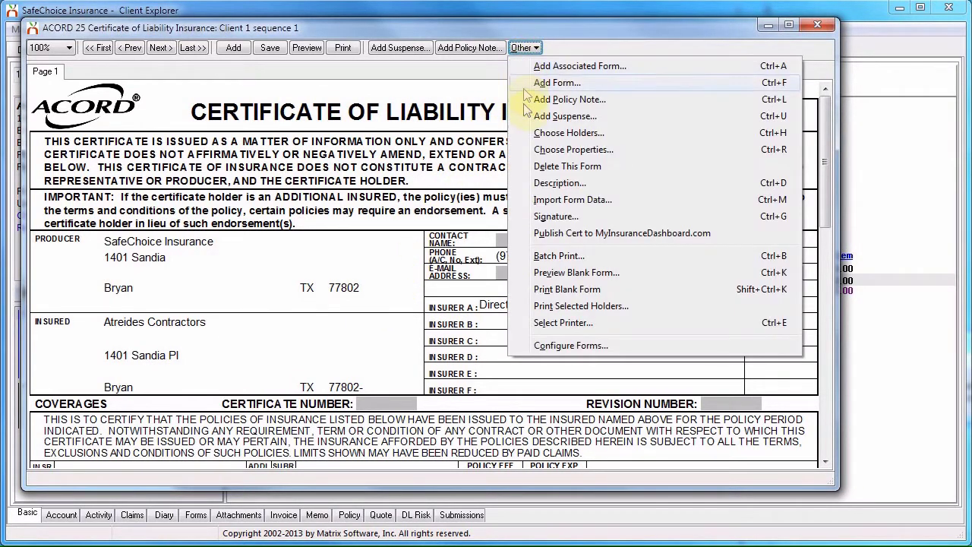
left_click(519, 234)
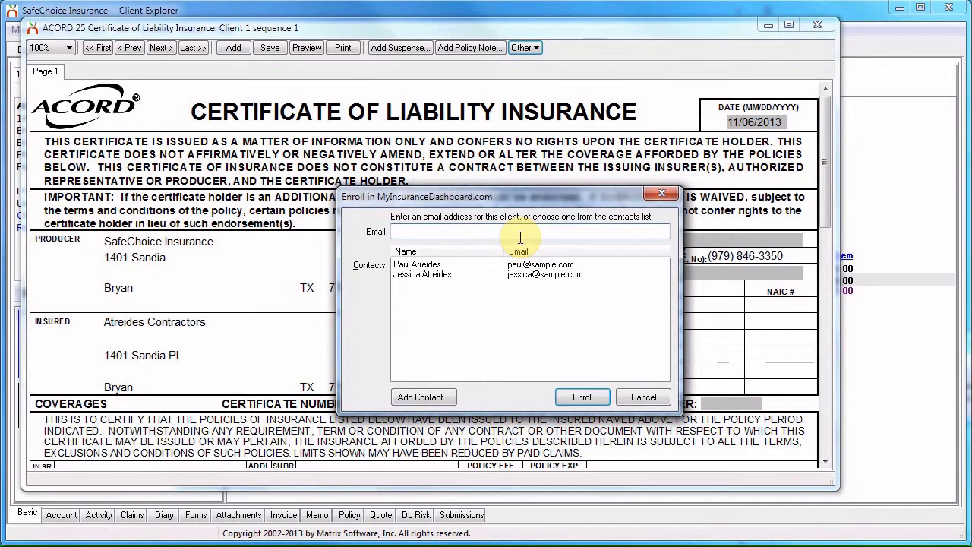
left_click(482, 264)
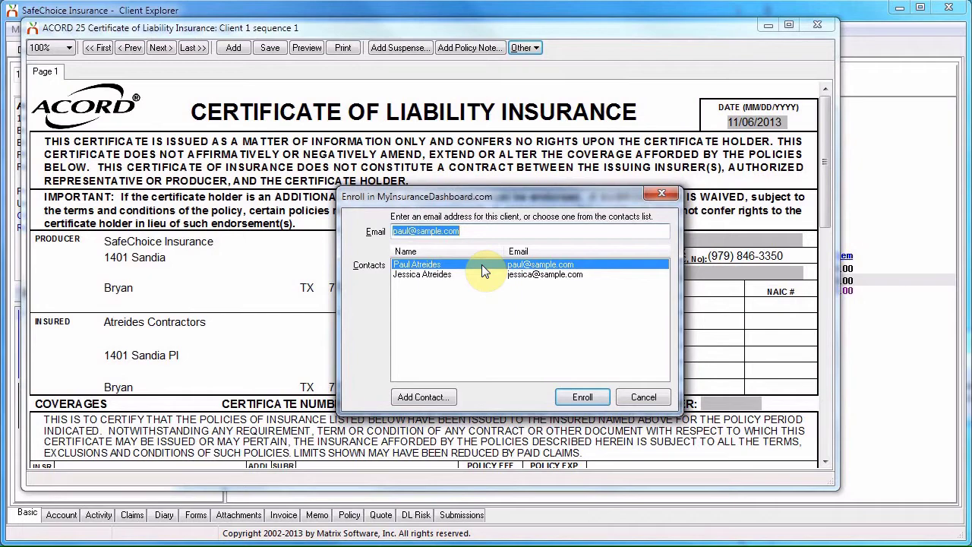
left_click(581, 397)
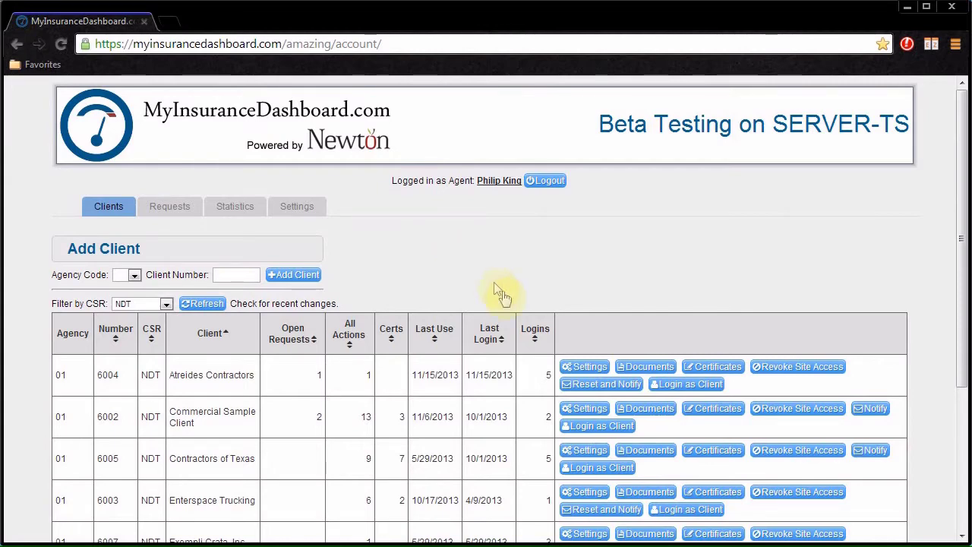
Step: Select certificate 2 (CAL-110110, 5/29/2013) for Enterspace Trucking and close the certificate setup
left_click(694, 496)
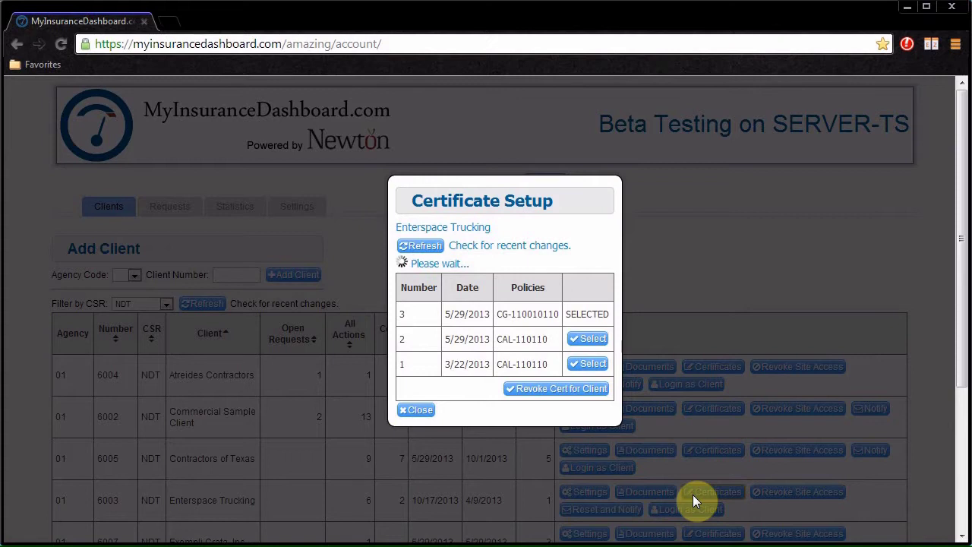
left_click(591, 339)
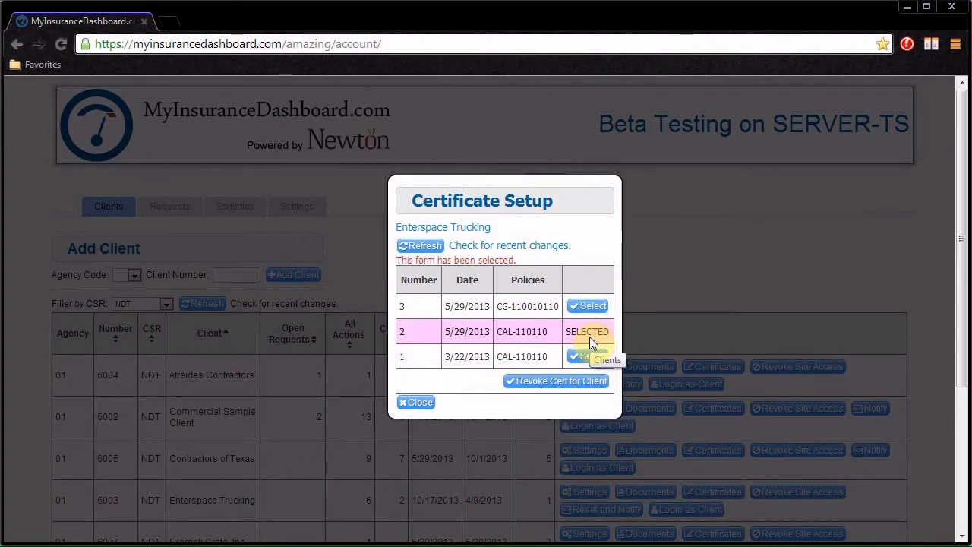
left_click(420, 404)
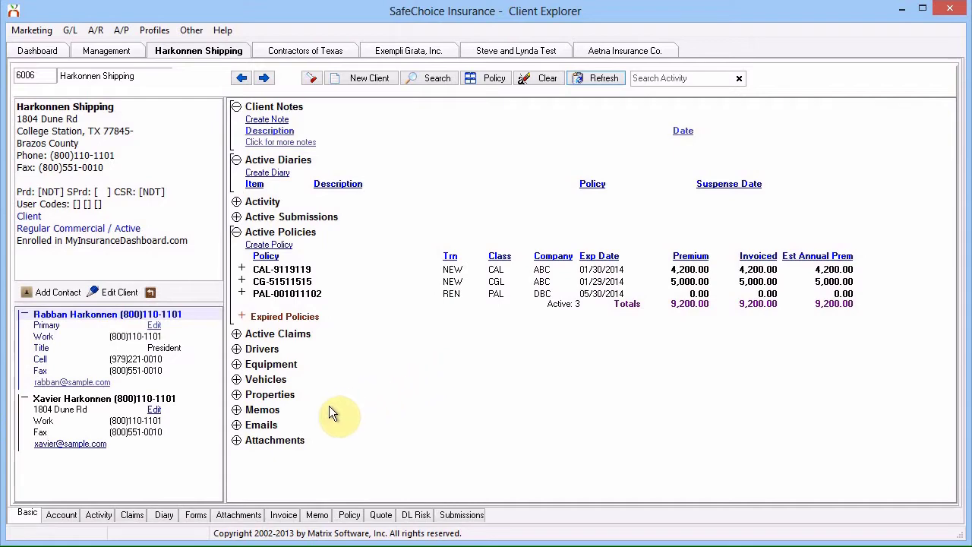
left_click(237, 441)
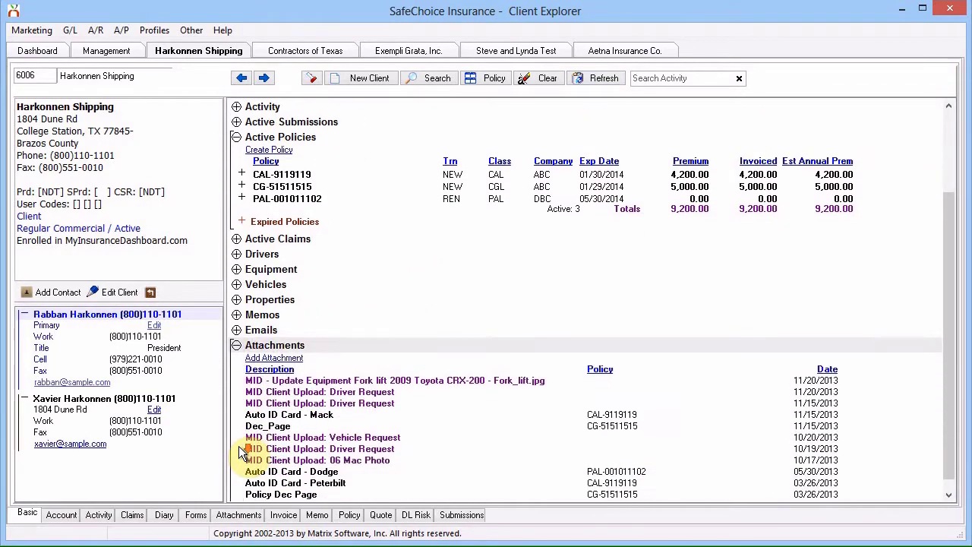
scroll(241, 452, "down", 1)
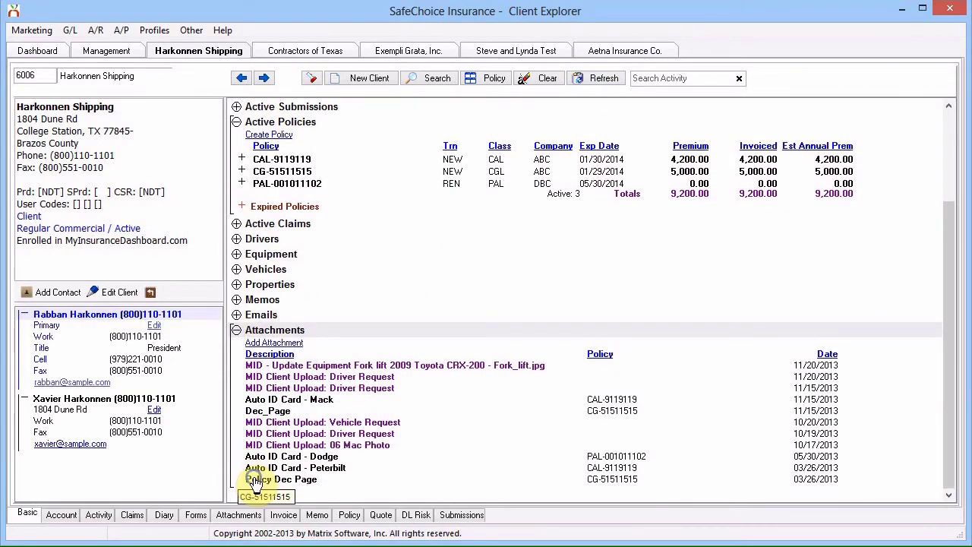
right_click(255, 479)
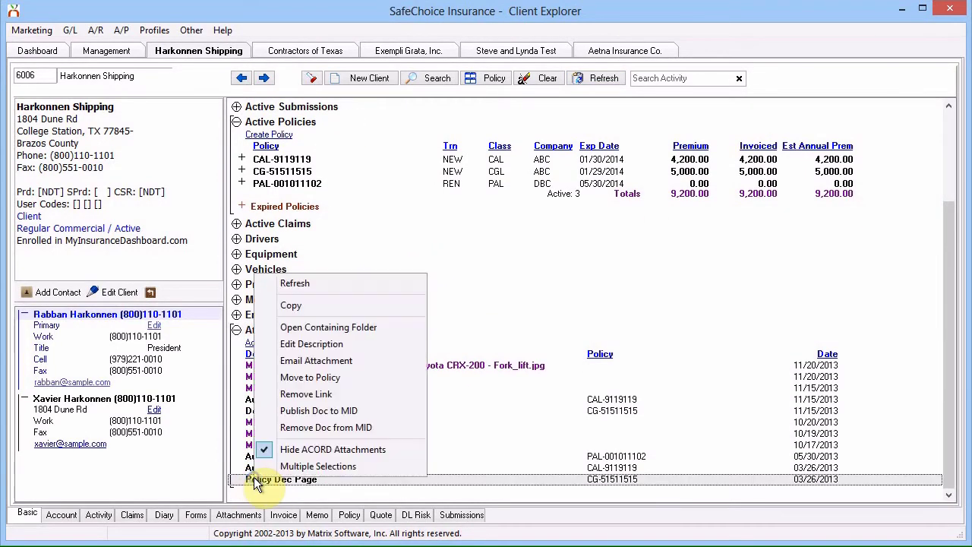
left_click(315, 411)
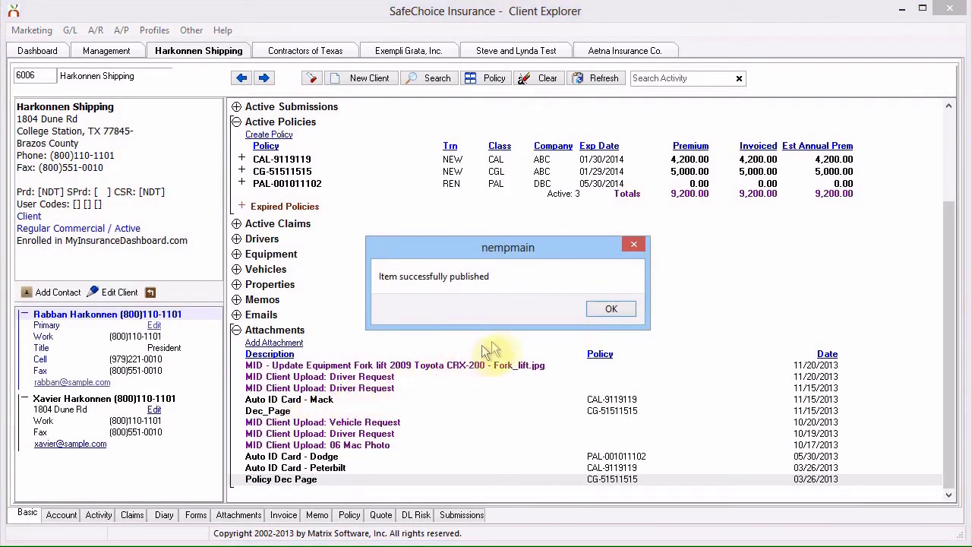
left_click(609, 308)
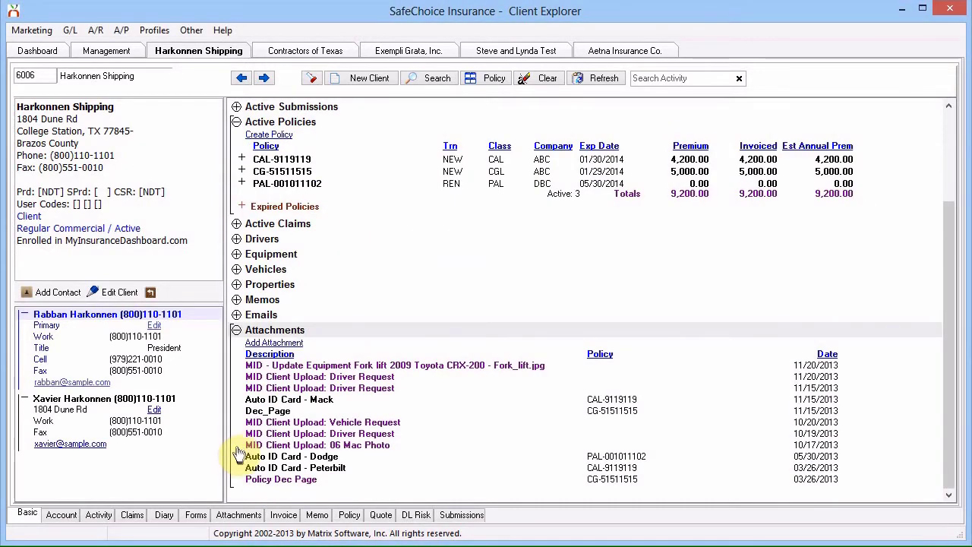
Step: Enable multiple selections and tick the Peterbilt, Dodge, Dec_Page and Mack attachments
right_click(250, 468)
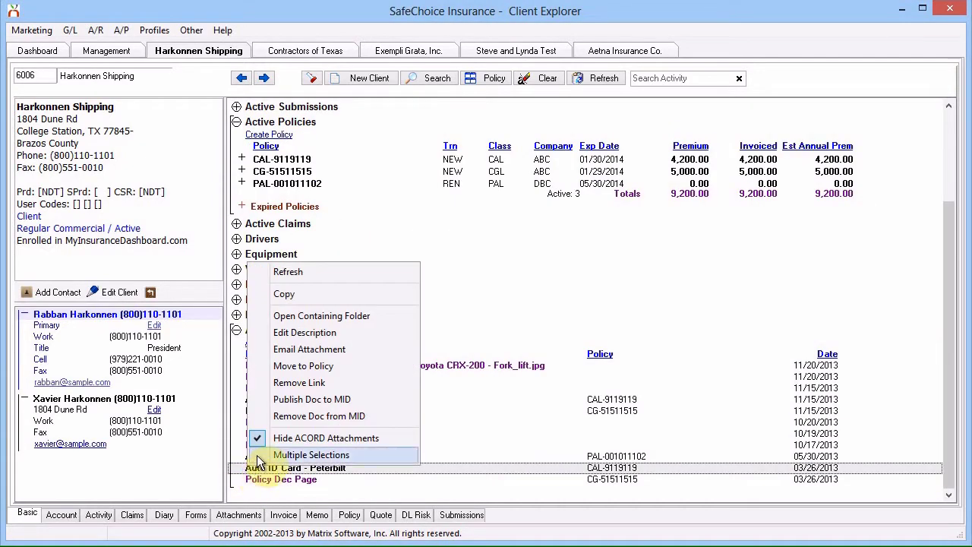
left_click(260, 456)
scroll(260, 460, "down", 3)
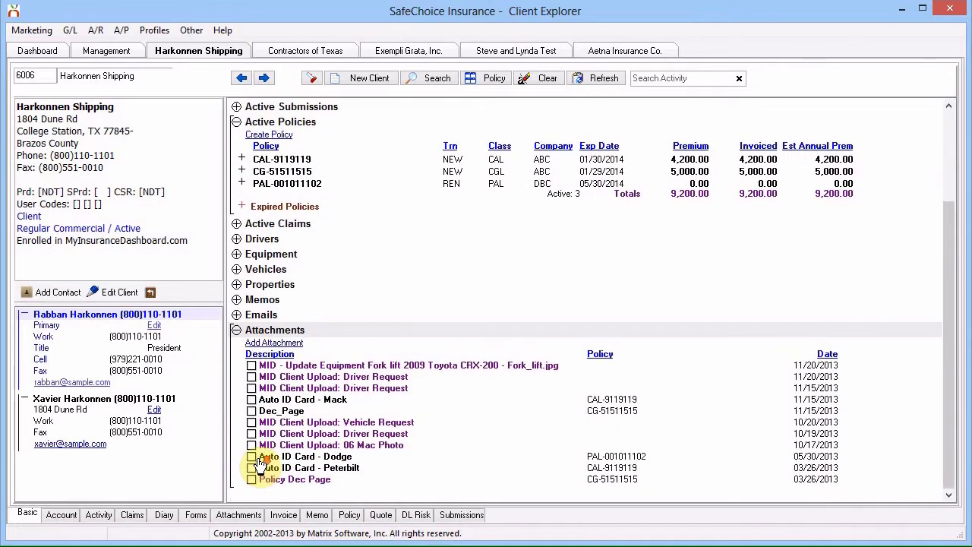
left_click(252, 468)
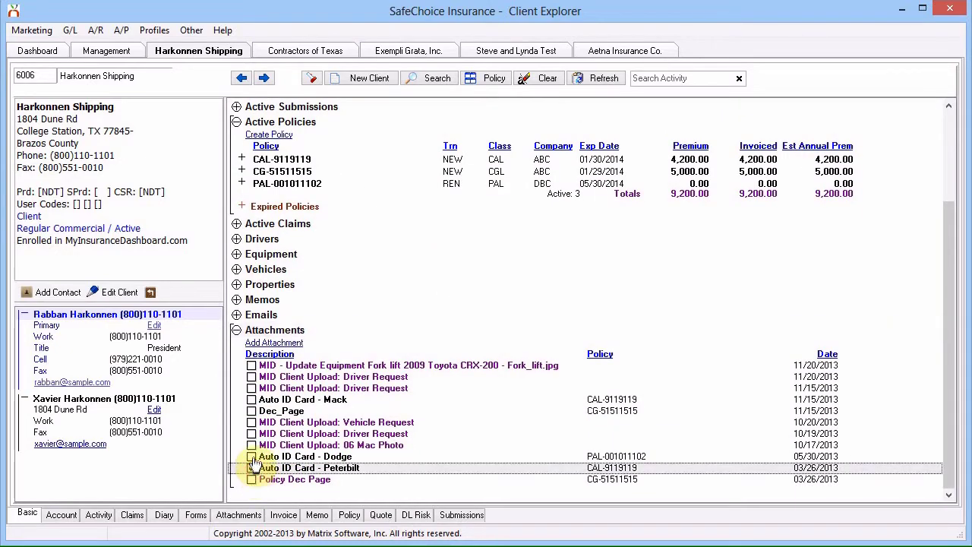
left_click(252, 456)
left_click(251, 411)
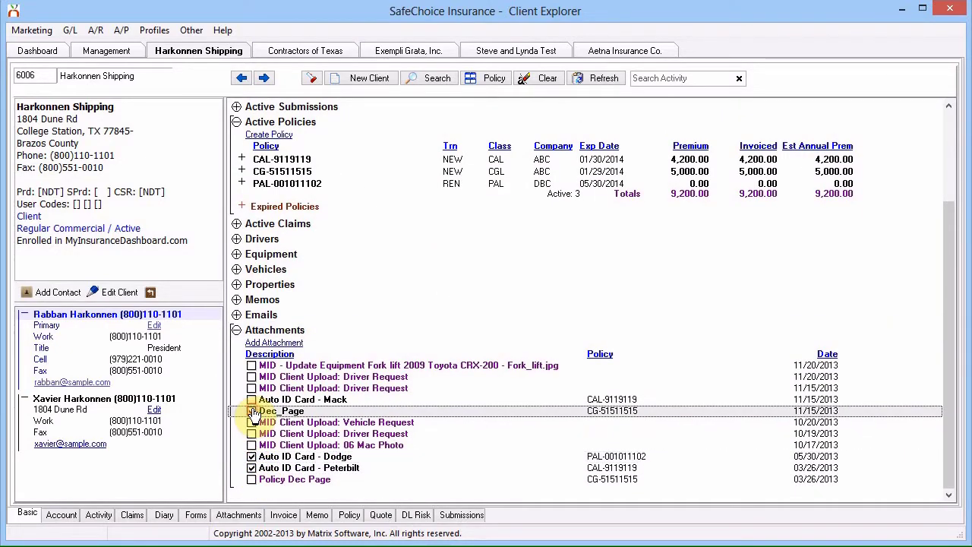
left_click(251, 399)
Step: Publish the four ticked attachments to MID and remove Policy Dec Page from it
right_click(253, 468)
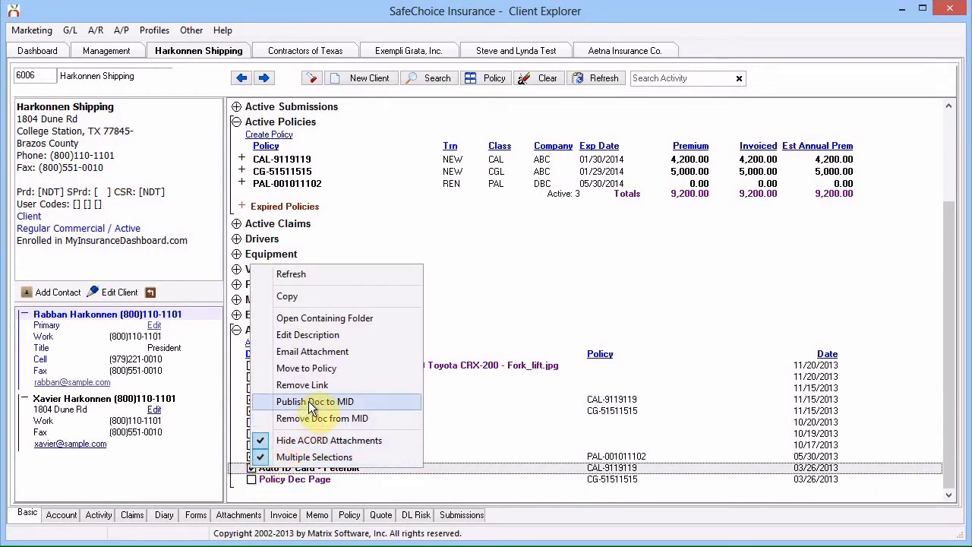
left_click(311, 401)
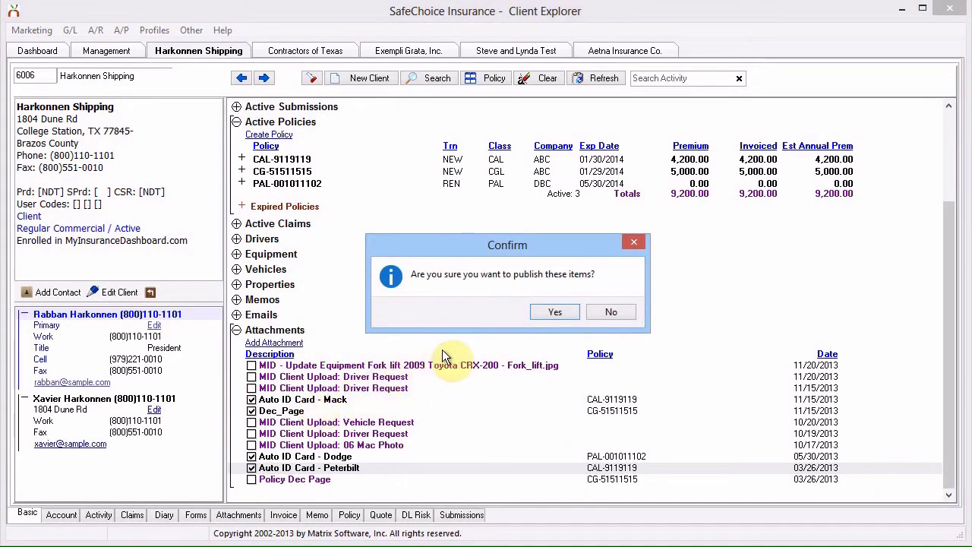
left_click(541, 312)
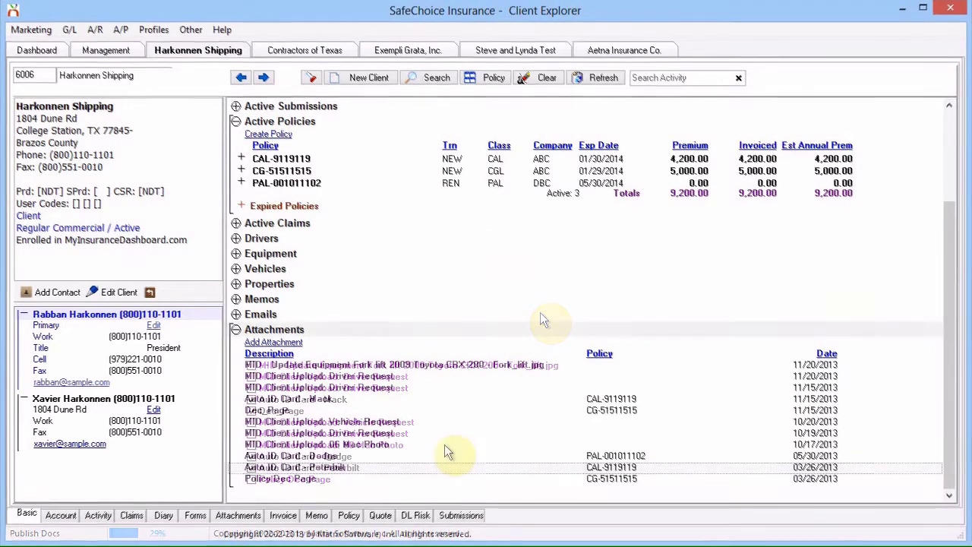
right_click(310, 481)
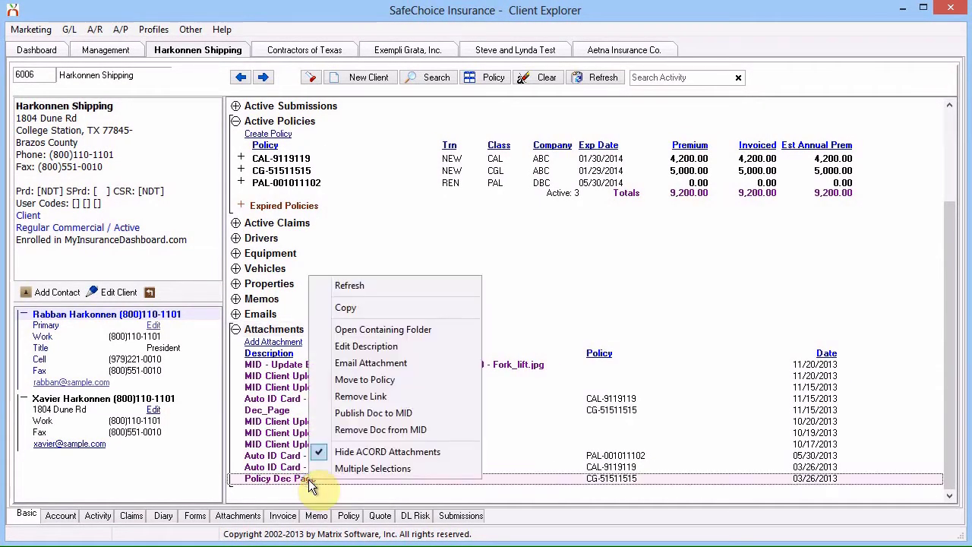
left_click(319, 439)
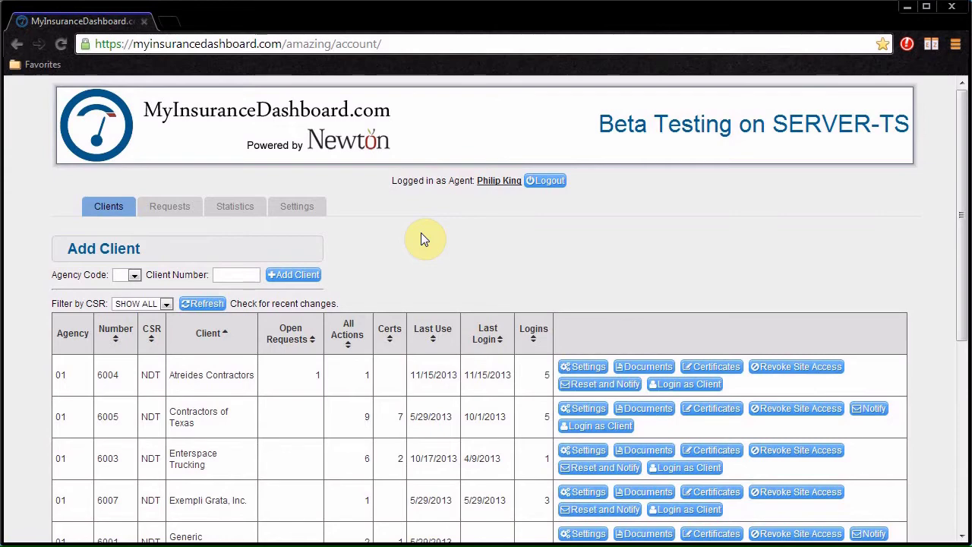
Step: Review Enterspace Trucking's settings, shared documents and certificate setup, then log in as that client
left_click(590, 452)
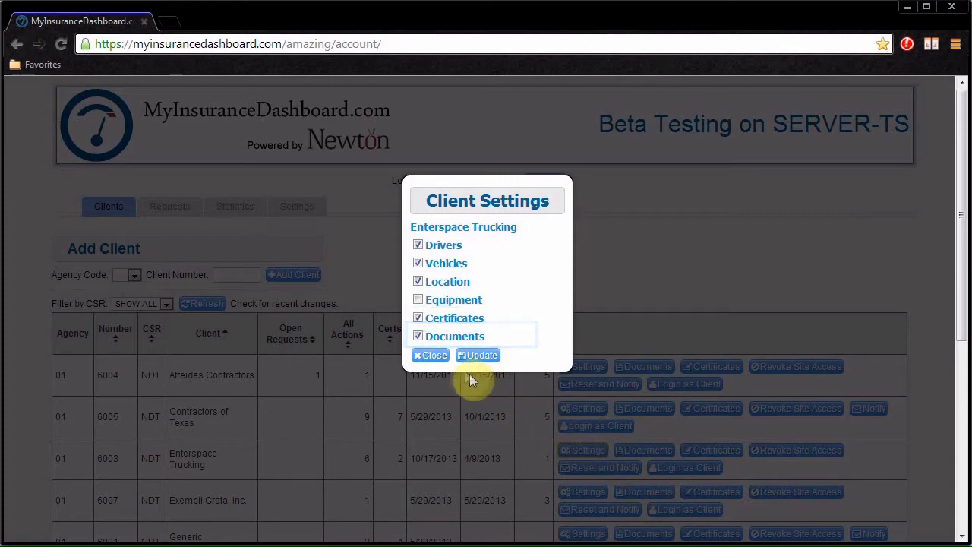
left_click(441, 356)
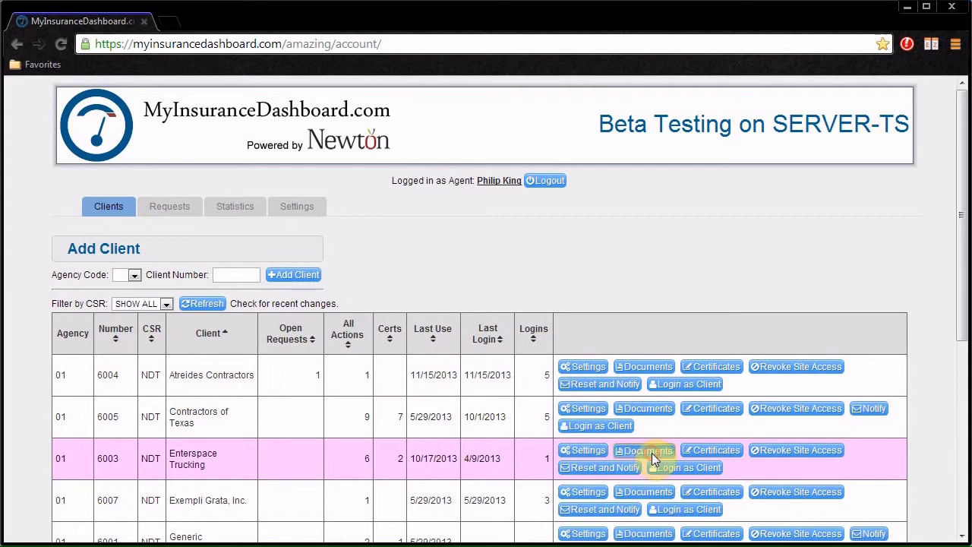
left_click(653, 454)
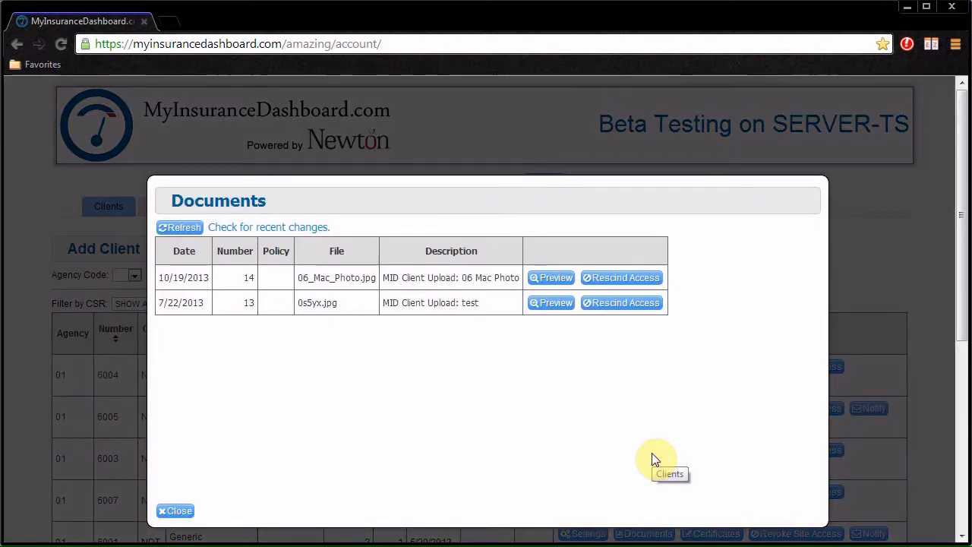
left_click(188, 512)
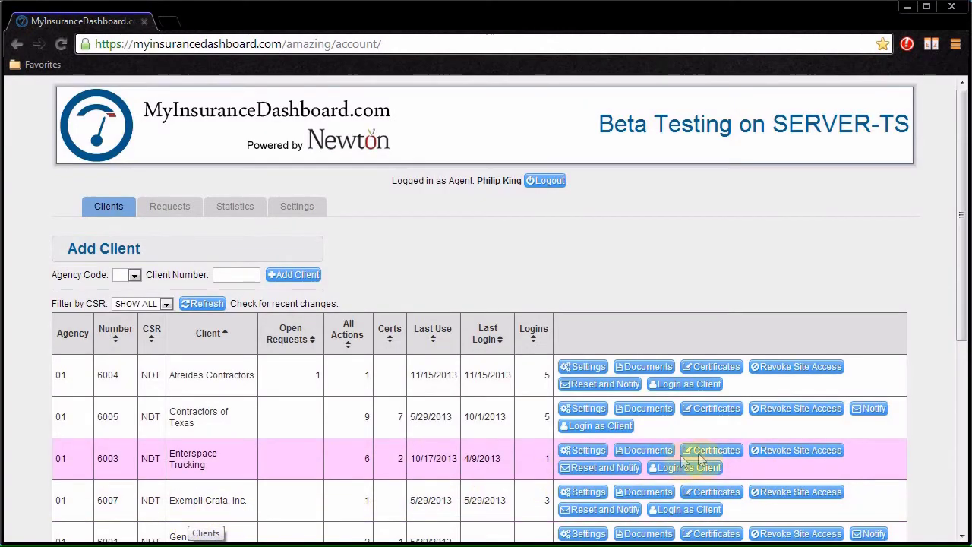
left_click(714, 450)
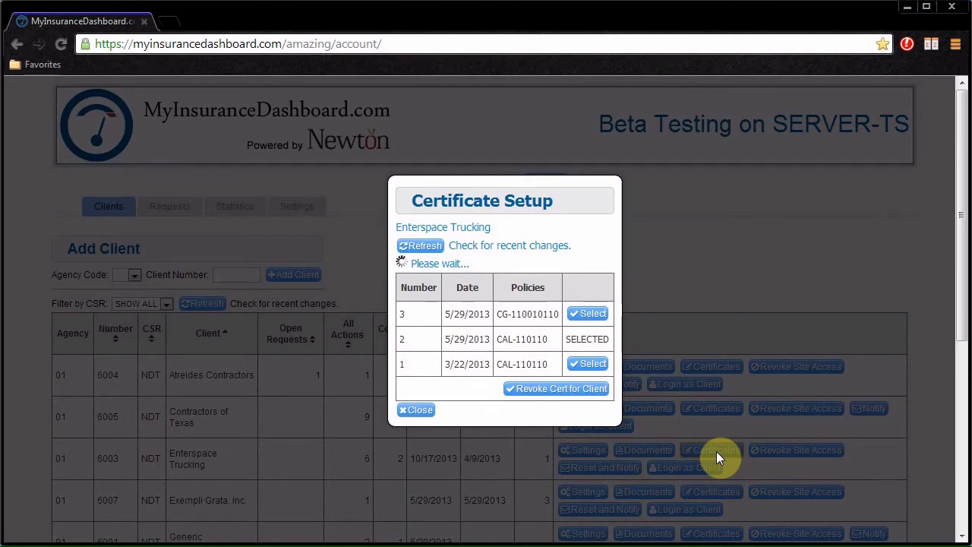
left_click(416, 410)
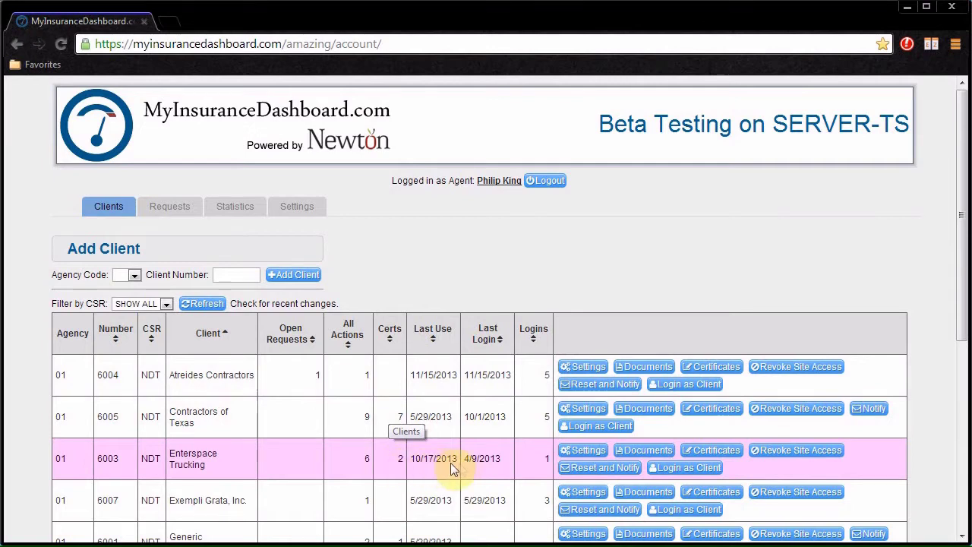
left_click(667, 473)
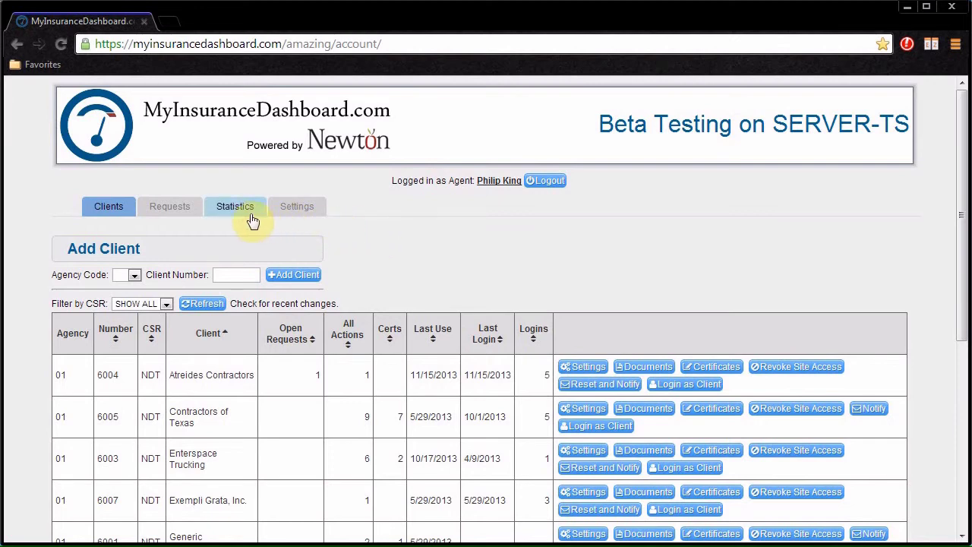
Step: Approve the 2012 Honda ZX-9000 equipment reactivation request, then view the Statistics page
left_click(189, 210)
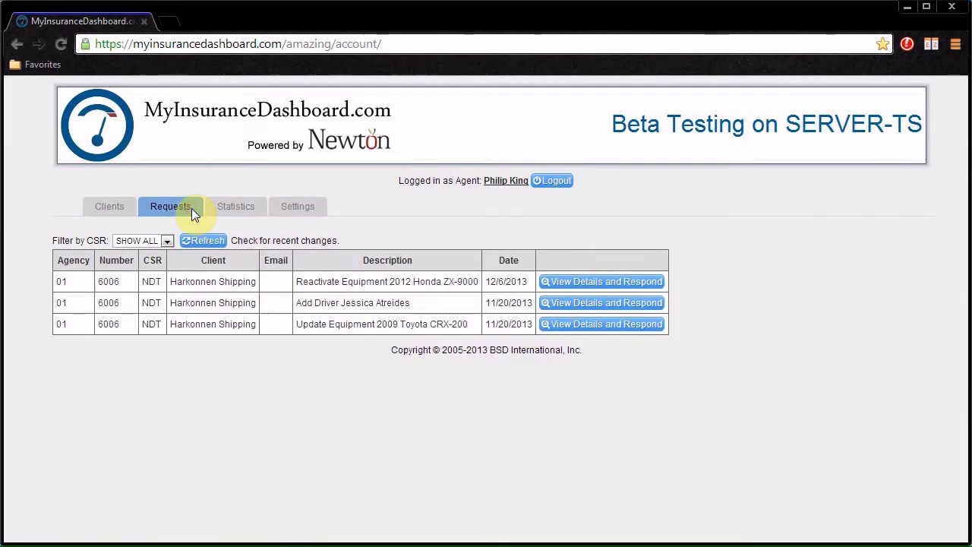
left_click(556, 282)
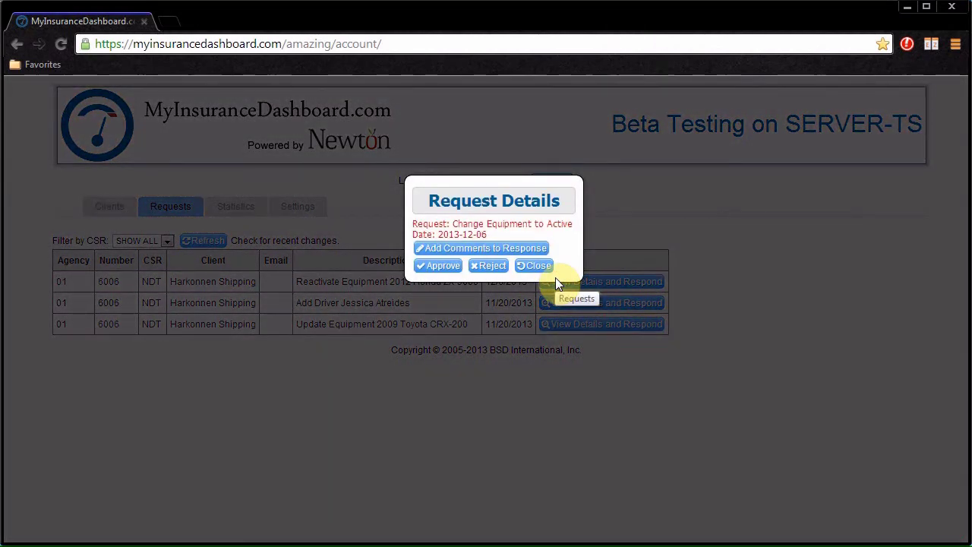
left_click(442, 265)
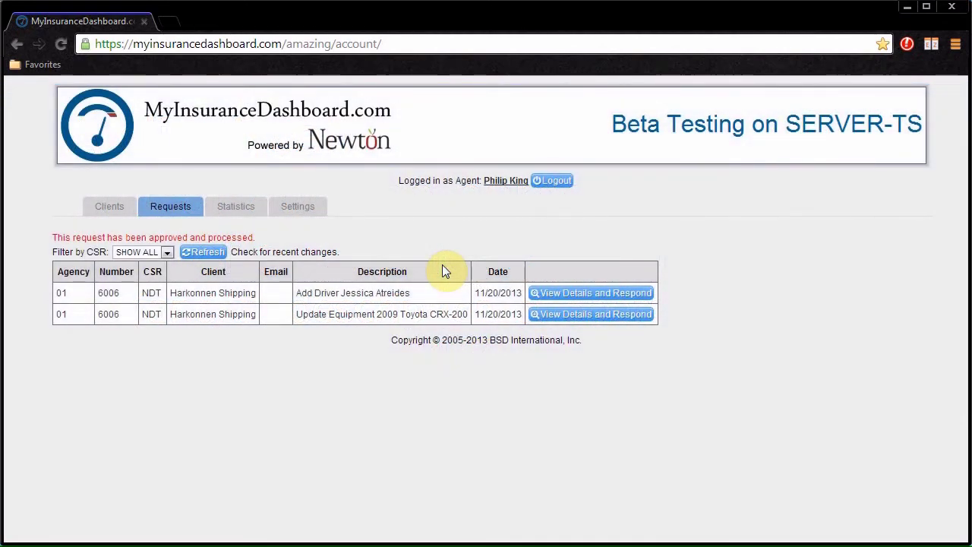
left_click(256, 209)
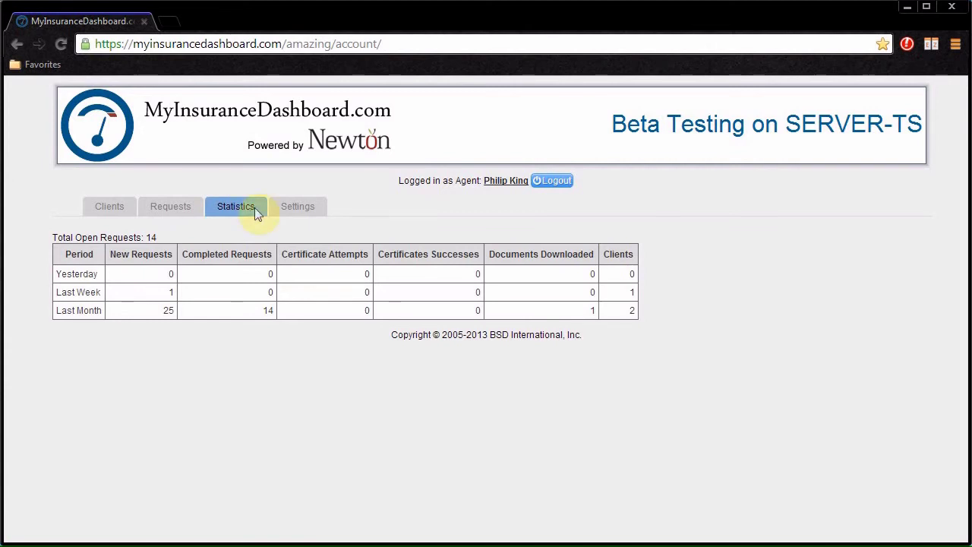
Step: Review the agency's User Settings and Account Settings forms on the Settings page
left_click(321, 206)
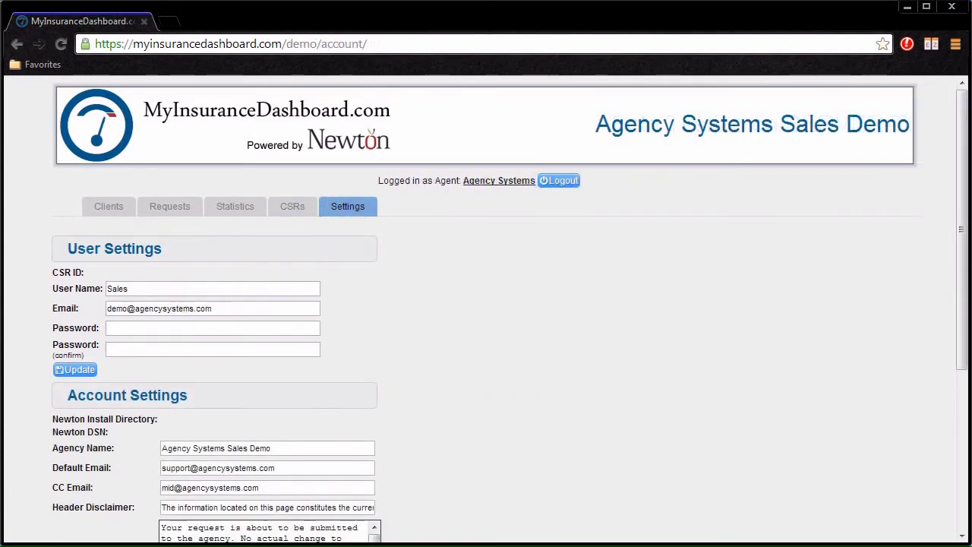
scroll(487, 304, "down", 5)
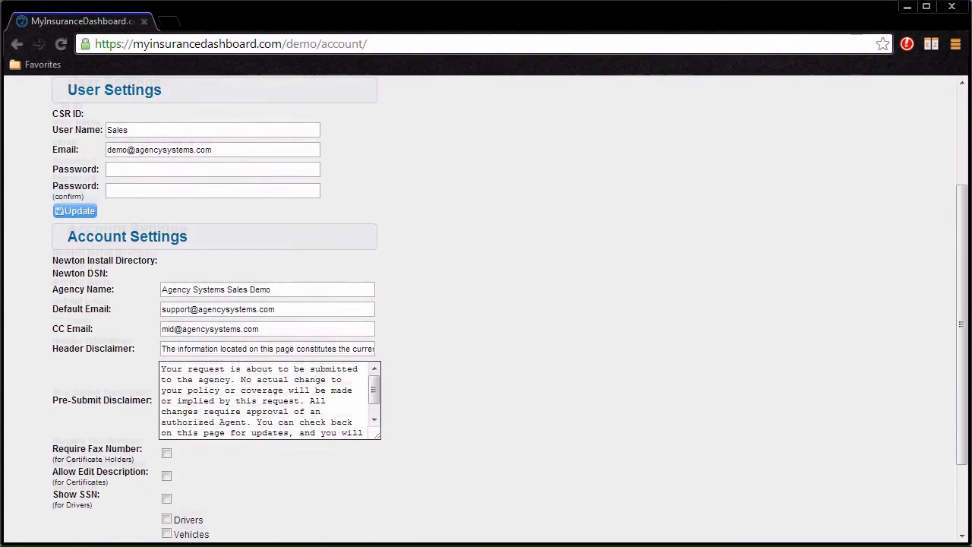
scroll(486, 303, "down", 1)
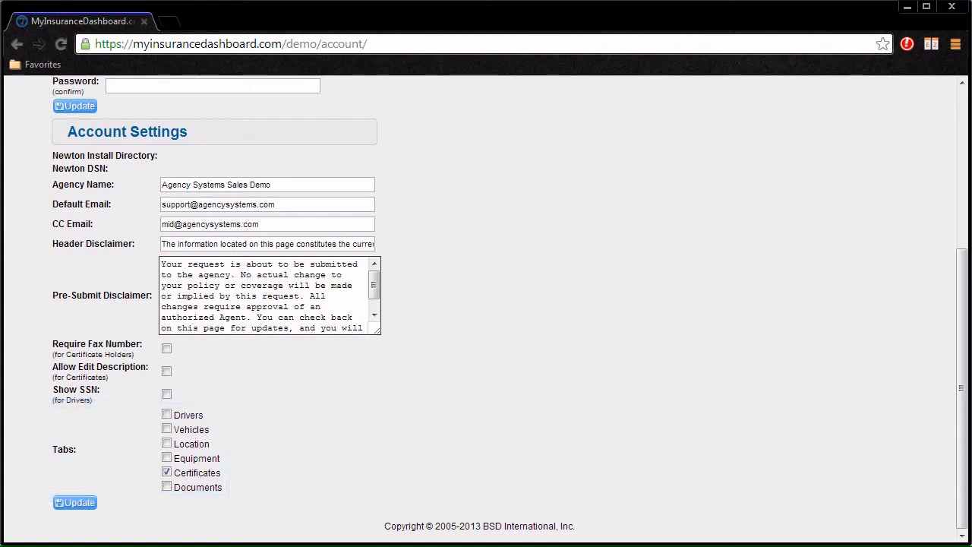
scroll(509, 309, "up", 4)
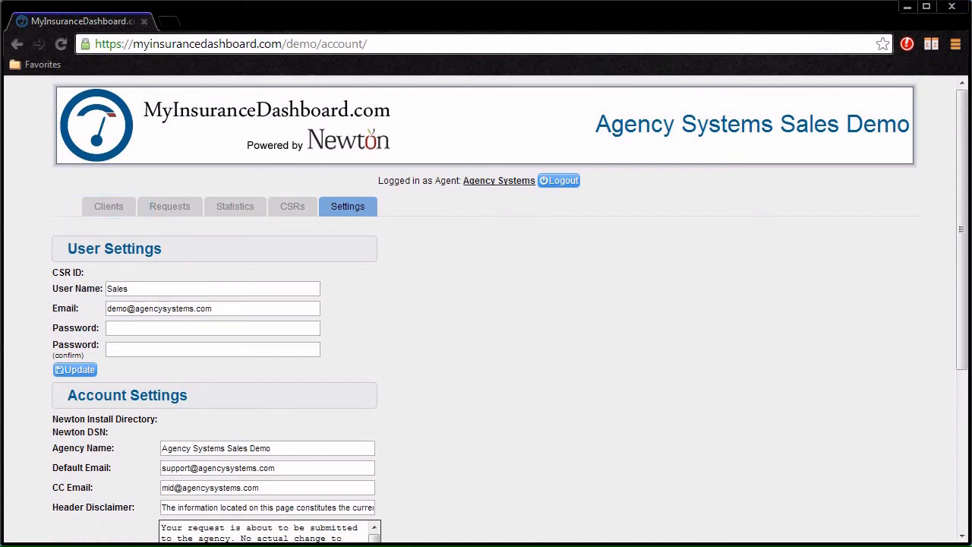
Step: Display the CSRs list showing four CSRs, one awaiting activation and three without access
left_click(294, 207)
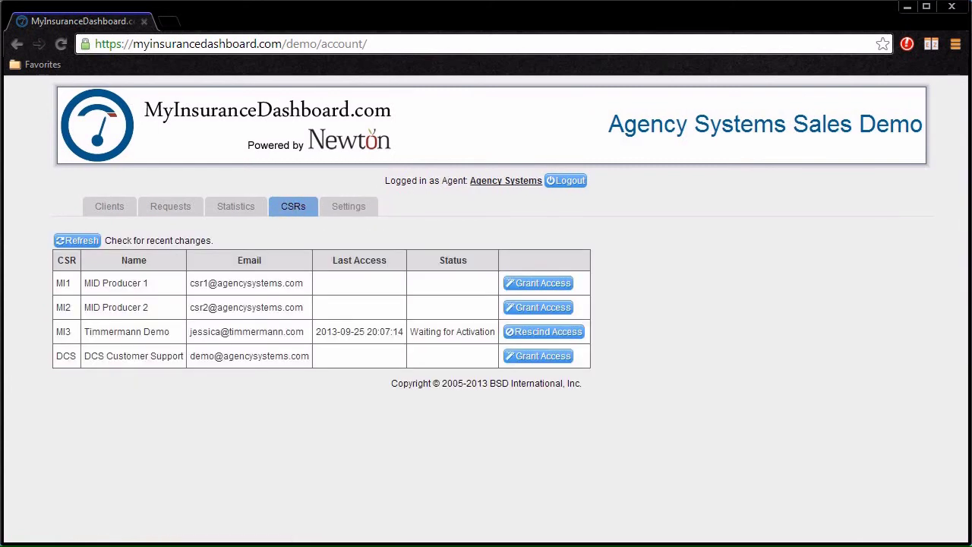